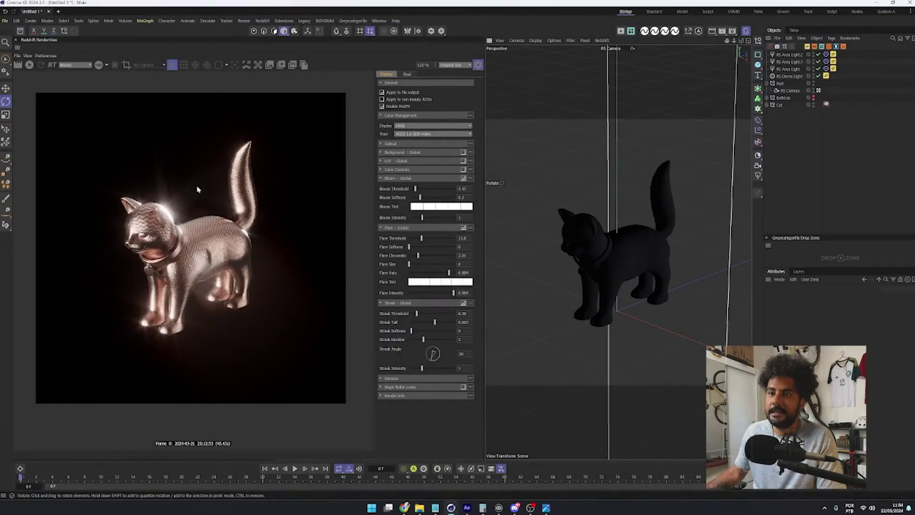
- Save the Redshift RenderView image as cat.png and open the saved file to inspect it
scroll(198, 190, "up", 1)
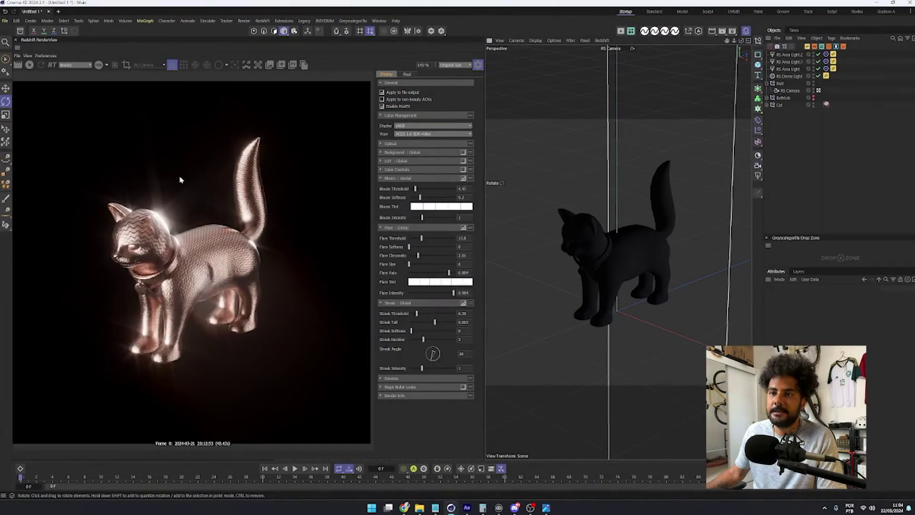
scroll(182, 180, "down", 2)
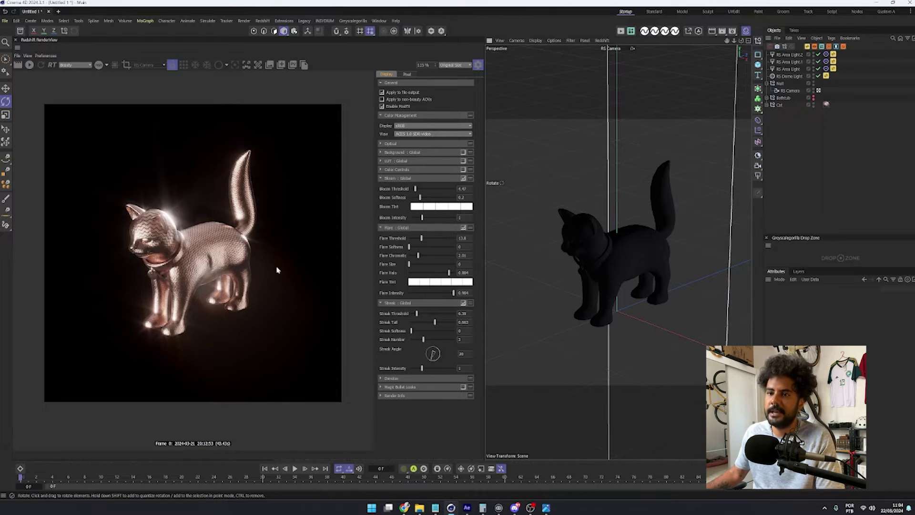
scroll(277, 270, "up", 1)
left_click(17, 55)
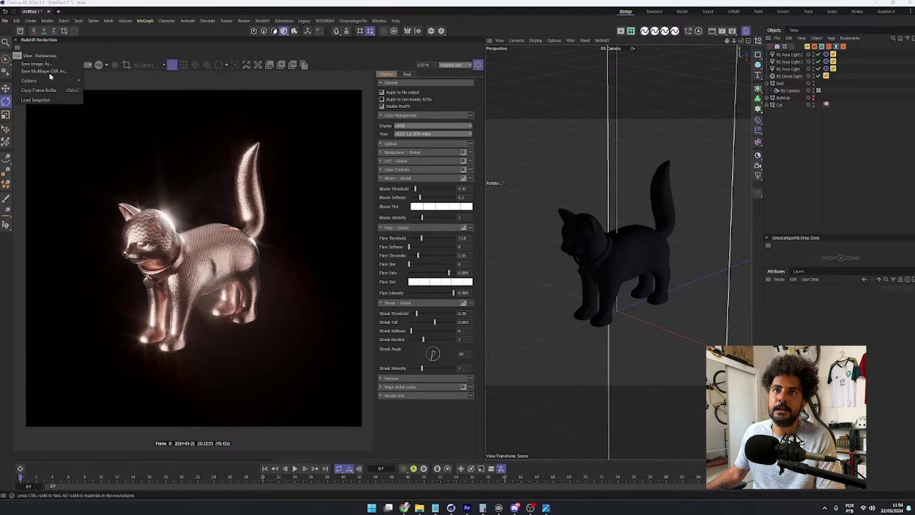
left_click(48, 64)
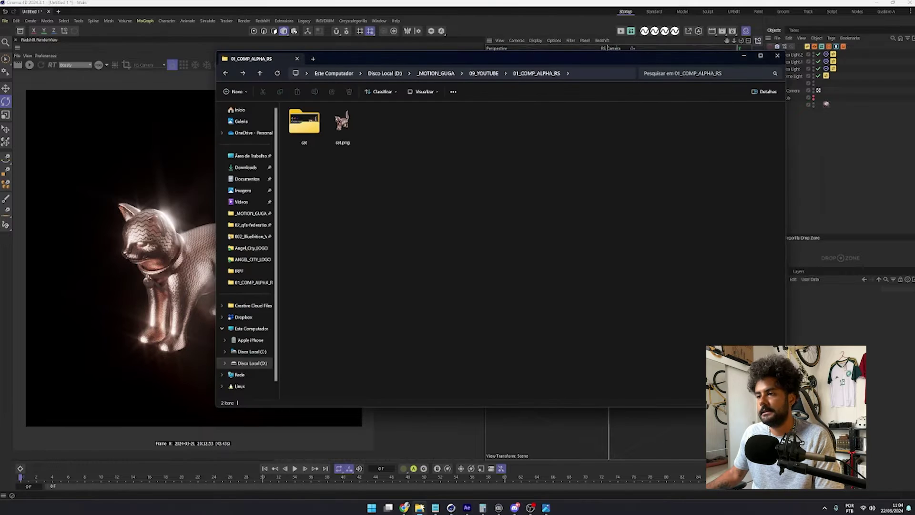
double_click(342, 123)
- Move the Photos viewer aside and compare cat.png against the render's alpha channel view
left_click(742, 54)
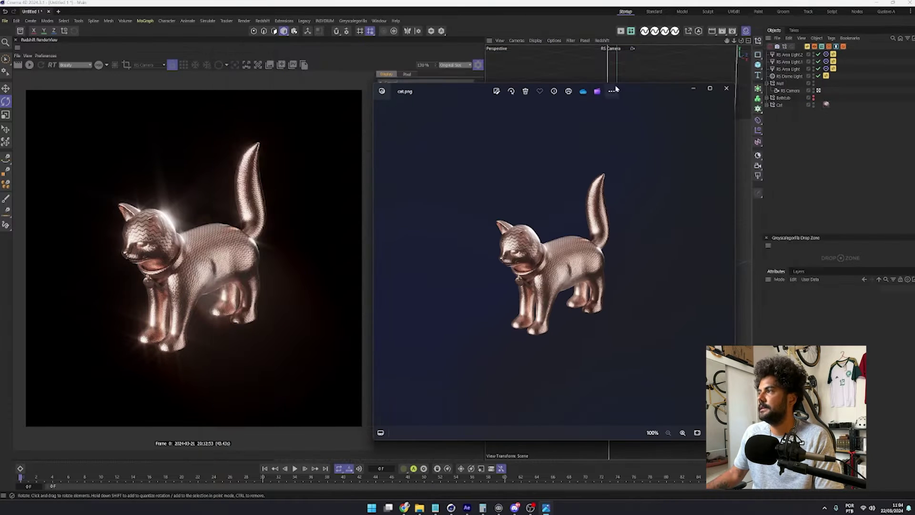
left_click_drag(649, 97, 640, 92)
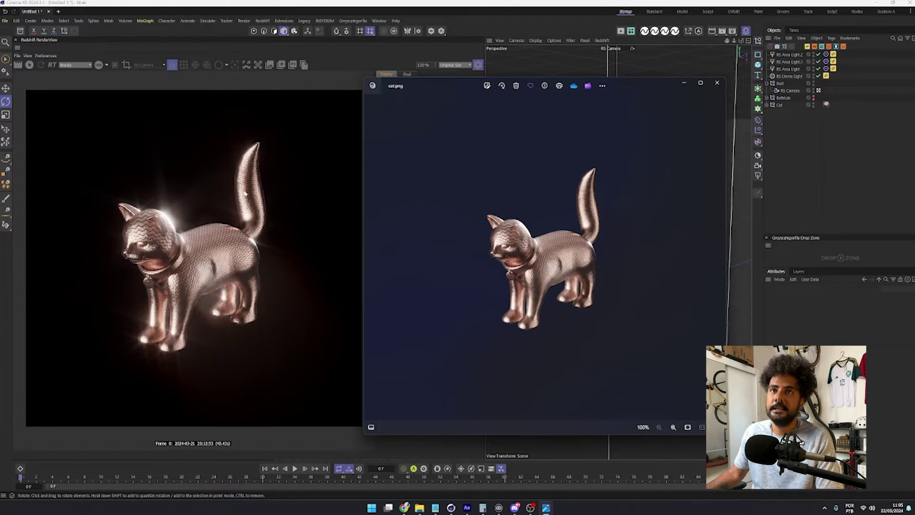
left_click(100, 70)
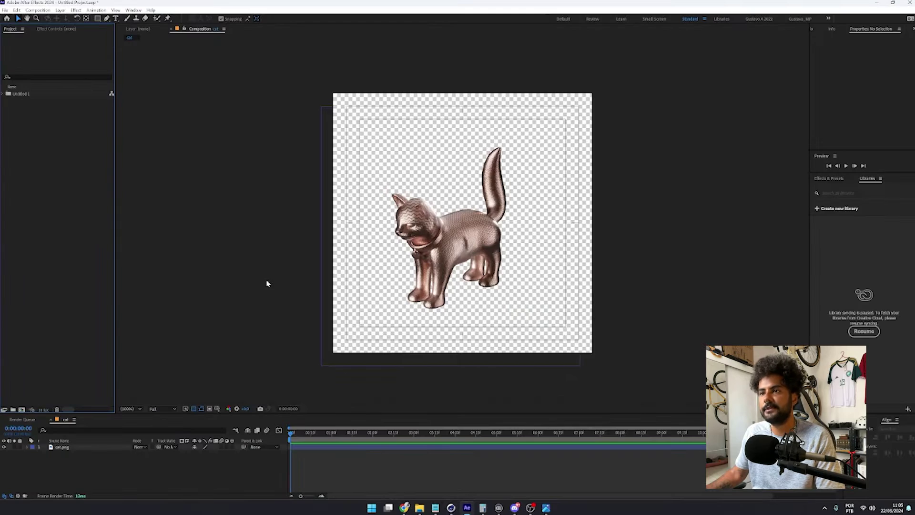
- Move the cat.png layer to the centre of the cat composition
left_click(60, 447)
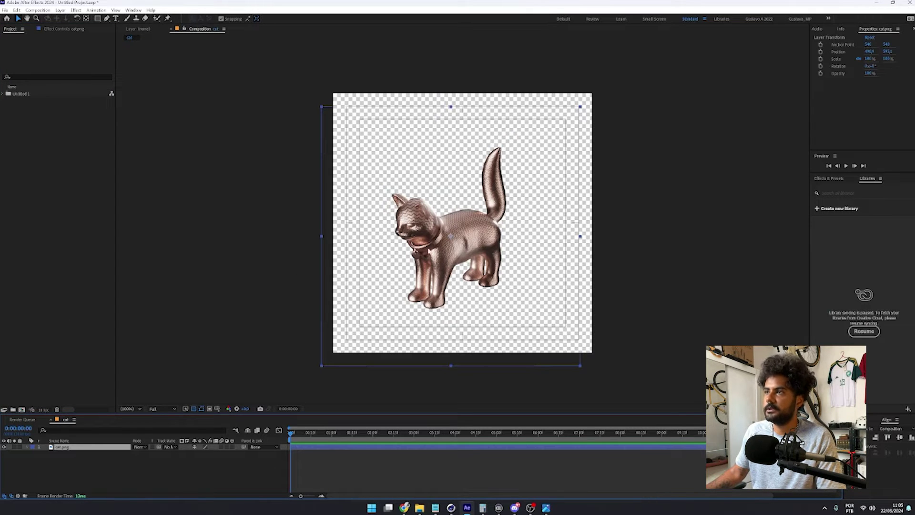
left_click_drag(432, 252, 445, 242)
left_click(164, 391)
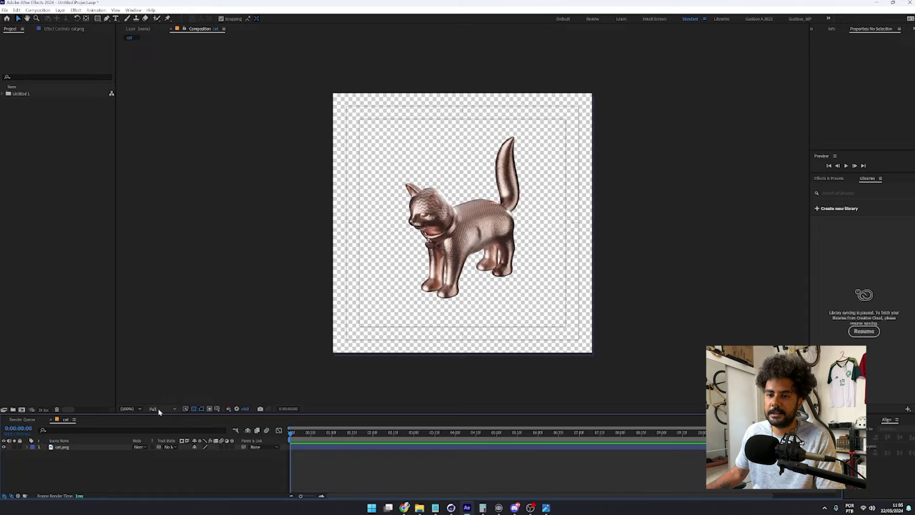
left_click(210, 410)
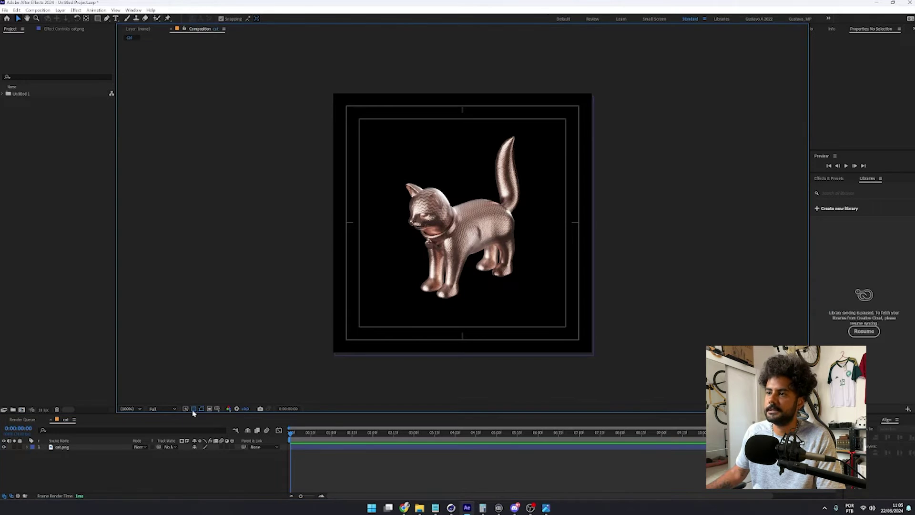
left_click(210, 410)
- Add a new dark red solid layer and place it beneath cat.png
right_click(72, 371)
mouse_move(107, 374)
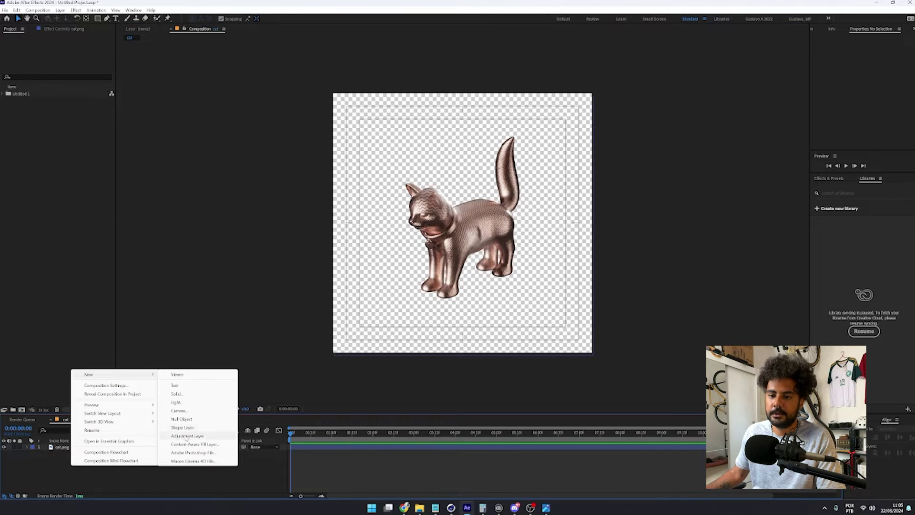
left_click(177, 394)
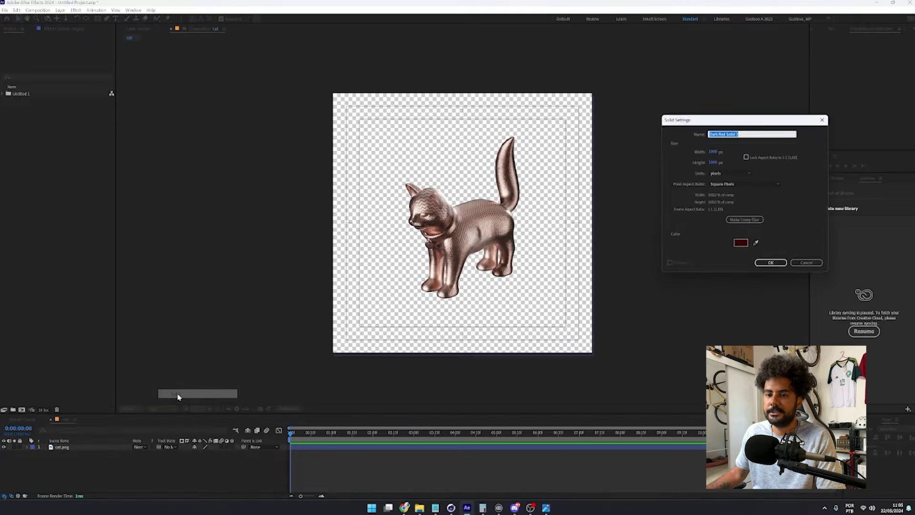
left_click(771, 263)
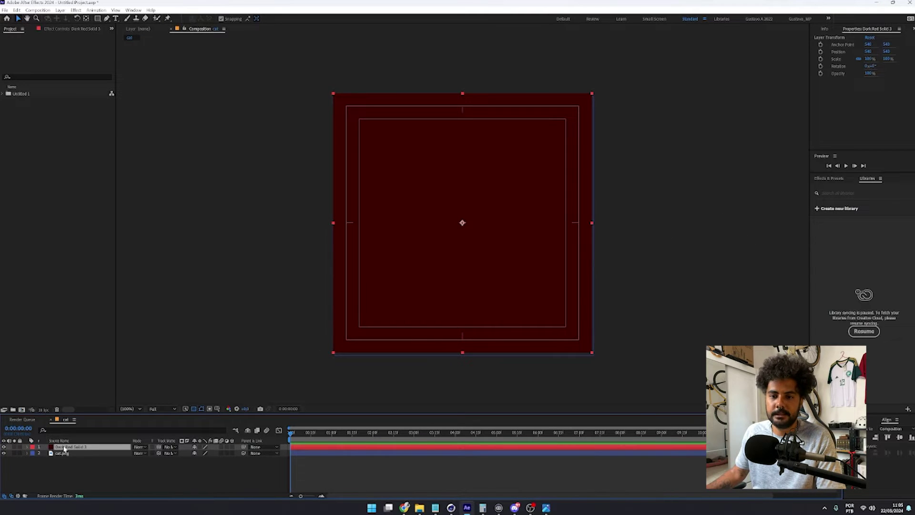
left_click_drag(65, 448, 62, 456)
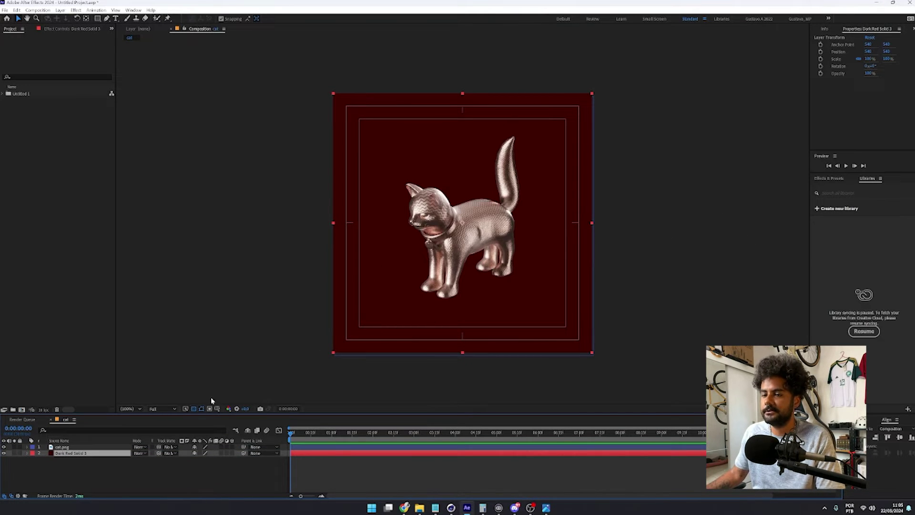
- Search the project panel for the cat footage
left_click(62, 447)
left_click(29, 77)
type("cat")
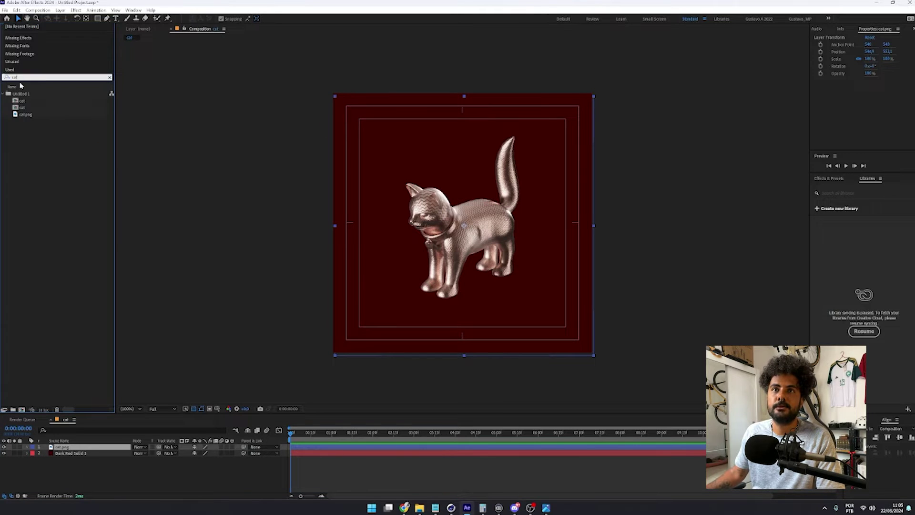
- Interpret cat.png's alpha as Straight – Unmatted so the dark red background shows
right_click(25, 115)
mouse_move(58, 171)
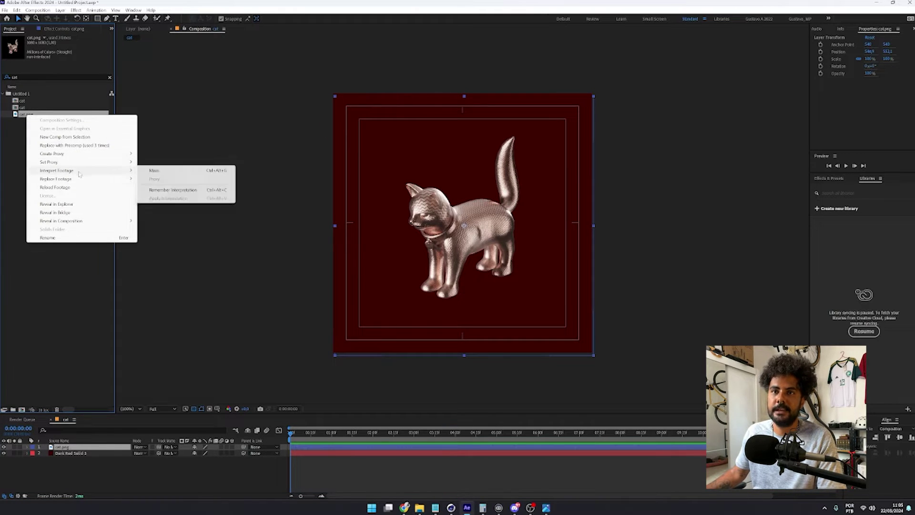
left_click(155, 172)
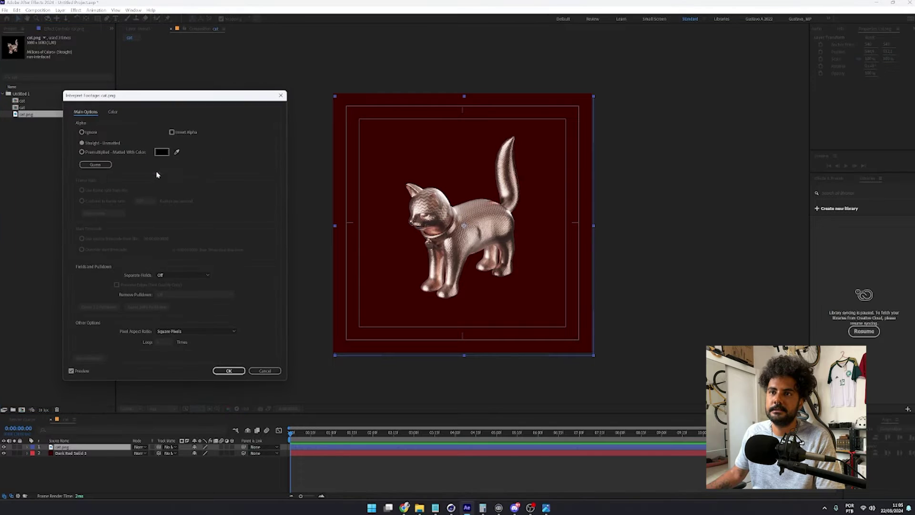
left_click(102, 128)
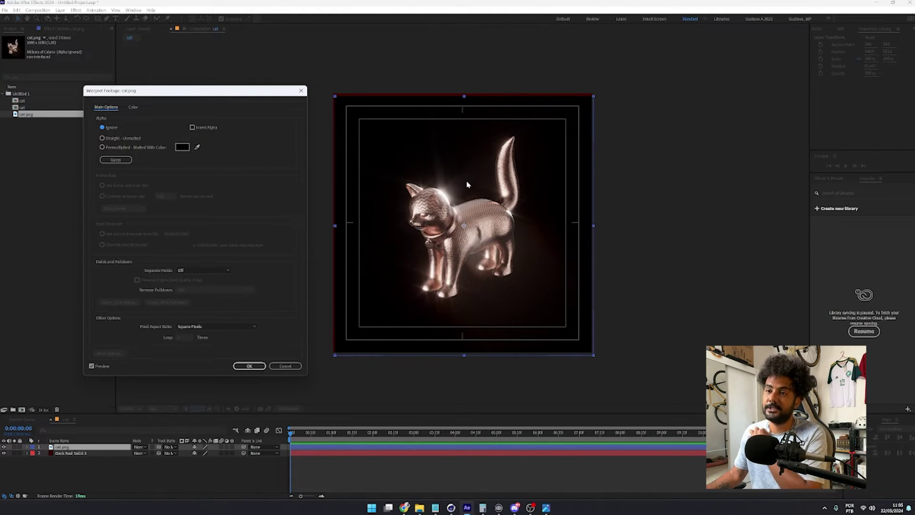
left_click(102, 138)
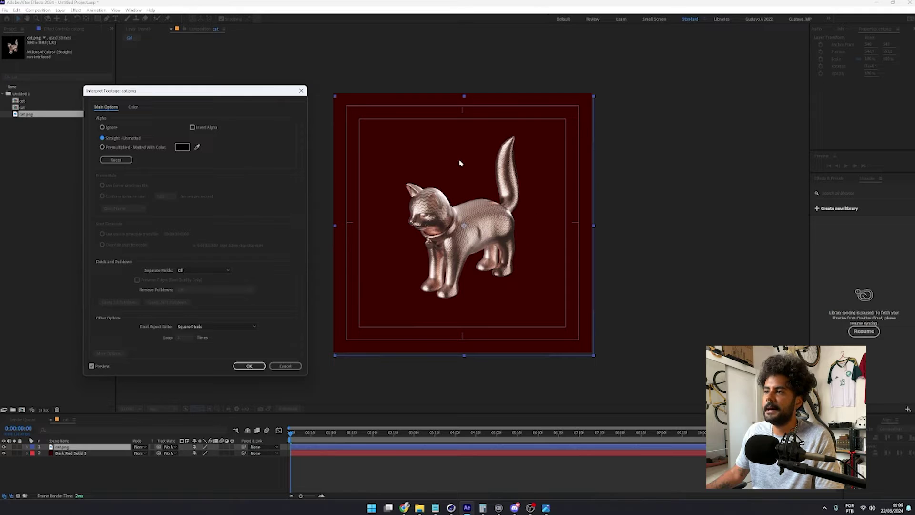
left_click(250, 366)
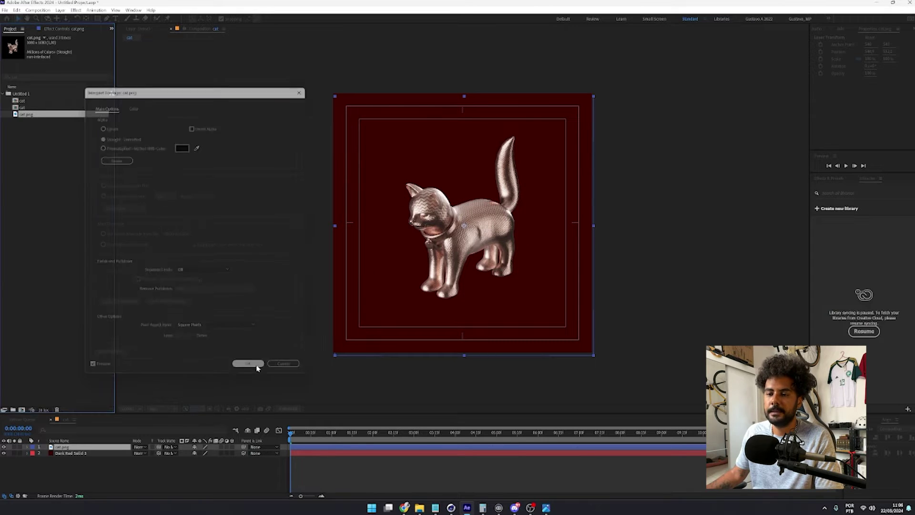
left_click(70, 450)
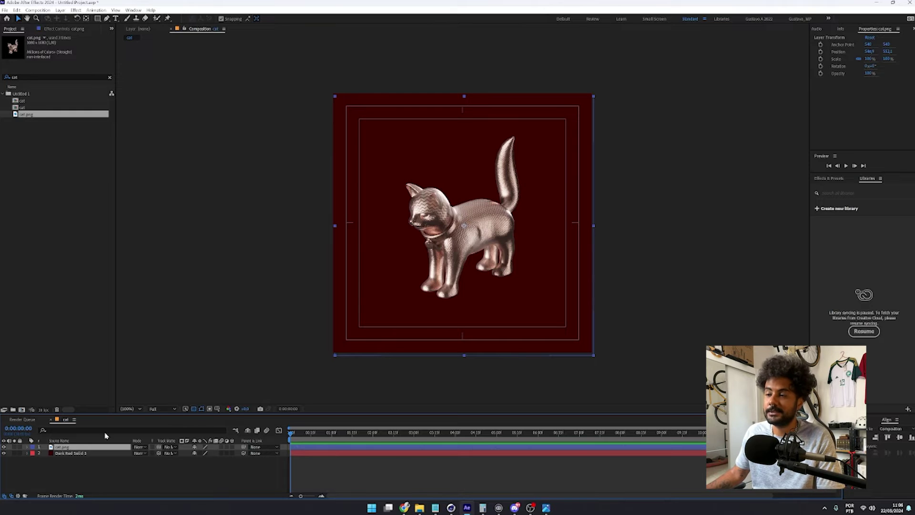
- Show layer names and apply Channel Combiner to the cat layer
right_click(296, 310)
left_click(60, 440)
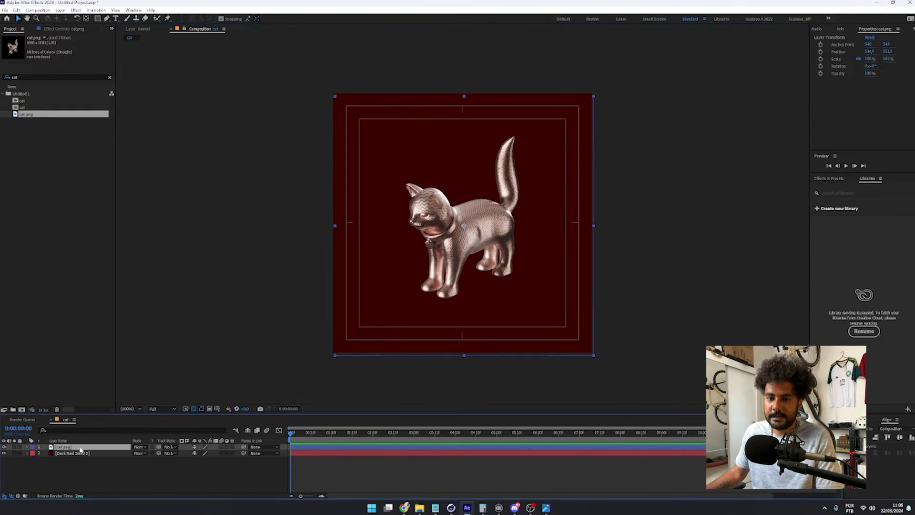
key("ctrl+space")
type("chan")
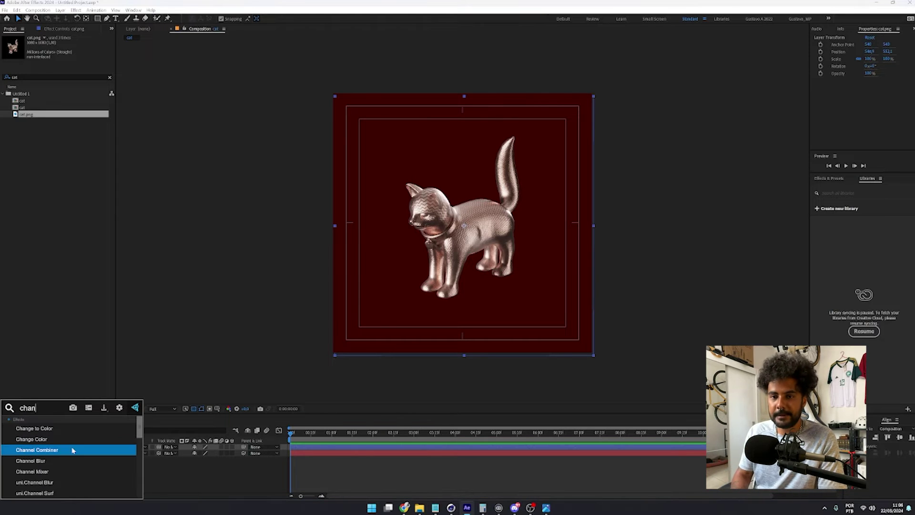
type("nel")
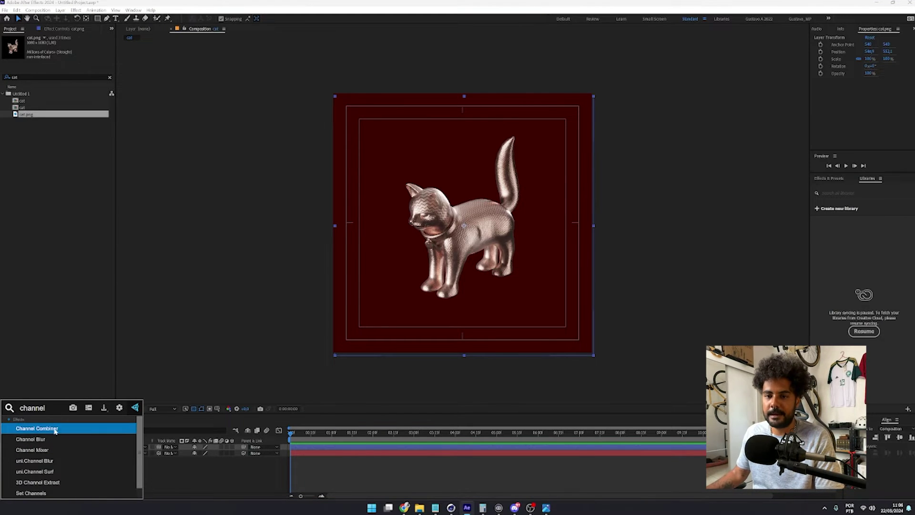
left_click(54, 430)
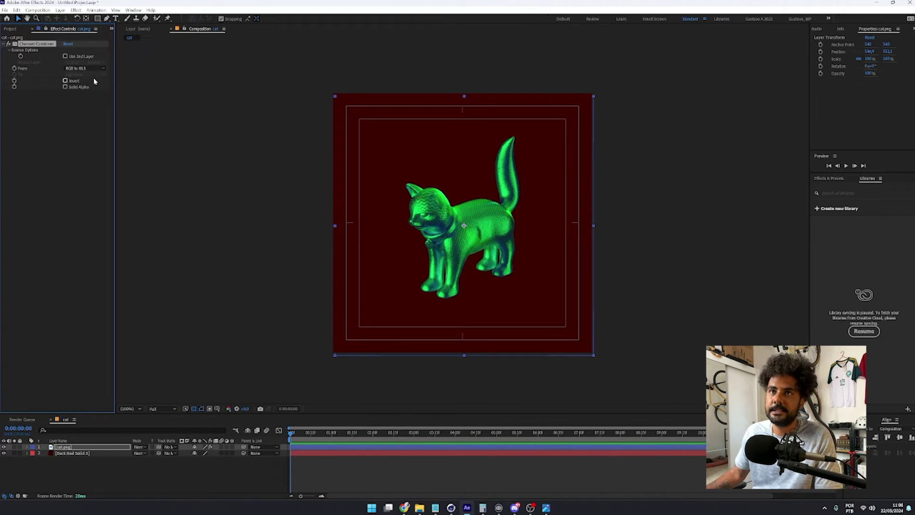
- Set Channel Combiner From Alpha to Alpha, with Invert enabled, to isolate the glow
left_click(84, 68)
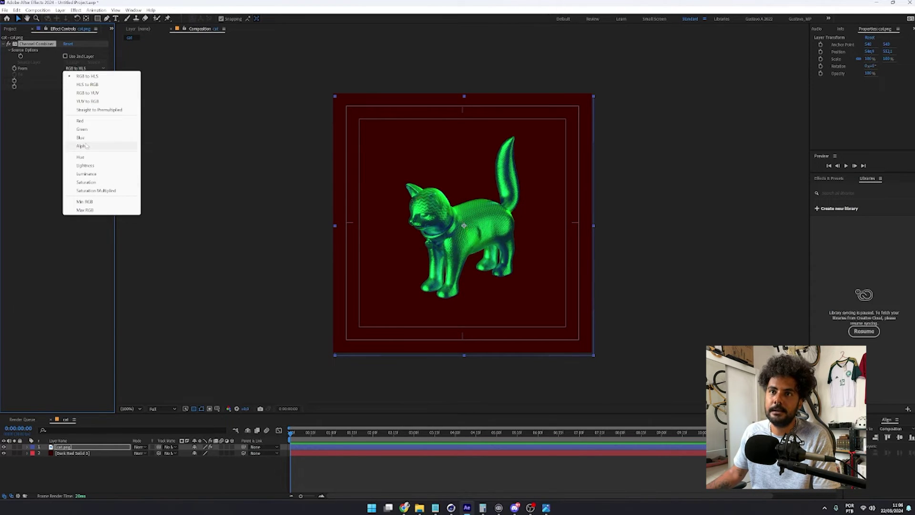
left_click(82, 146)
left_click(84, 75)
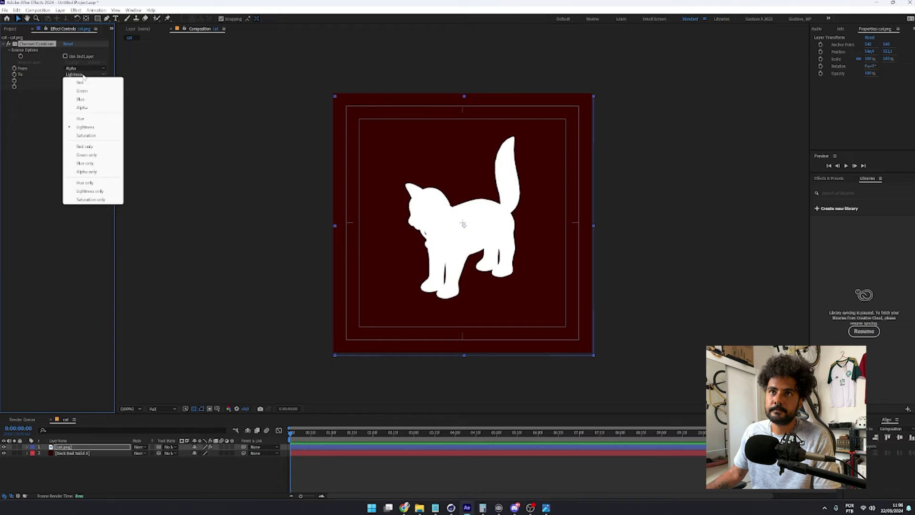
left_click(82, 108)
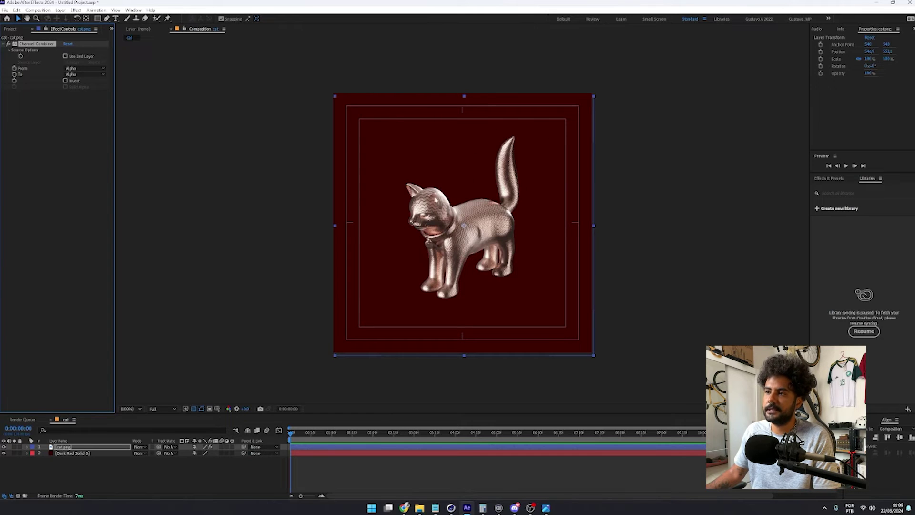
left_click(65, 81)
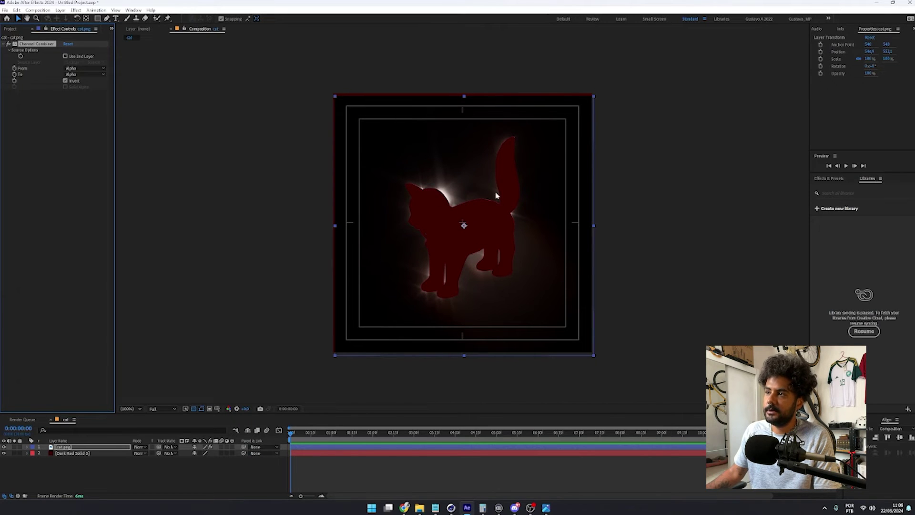
- Duplicate the cat layer and delete Channel Combiner from the lower copy
left_click(66, 450)
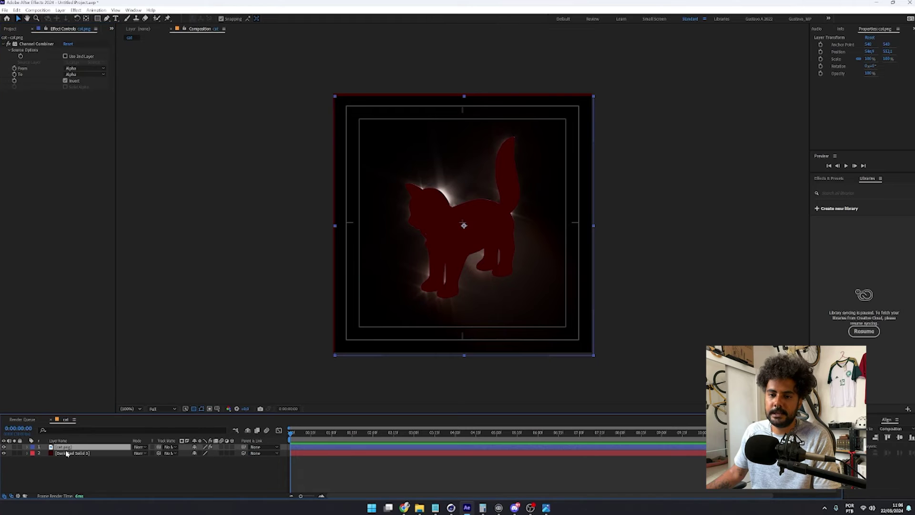
key("ctrl+d")
left_click(80, 454)
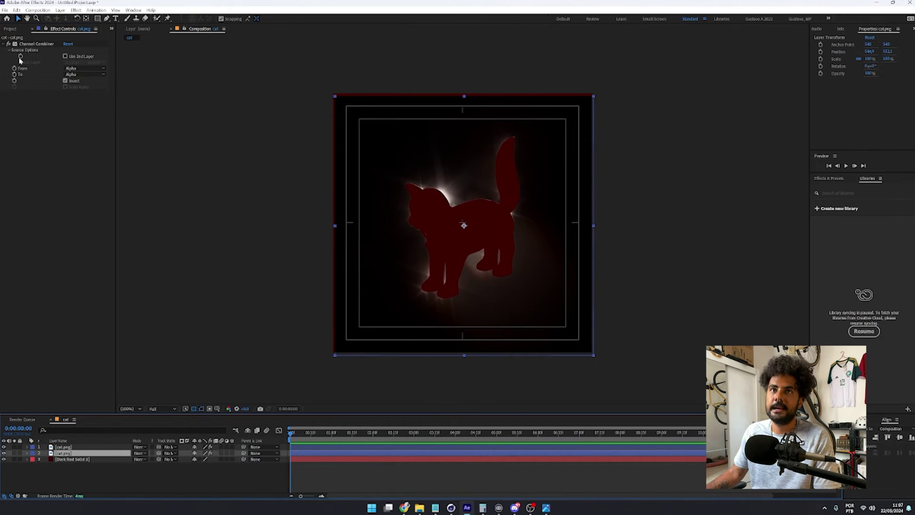
left_click(30, 44)
key("Delete")
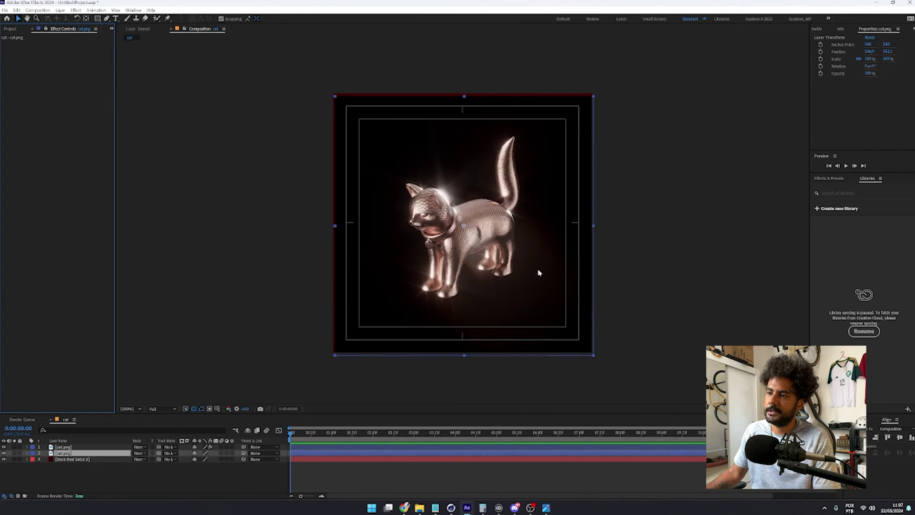
- Set the top cat layer's blending mode to Add and rename it post-effects
left_click(71, 448)
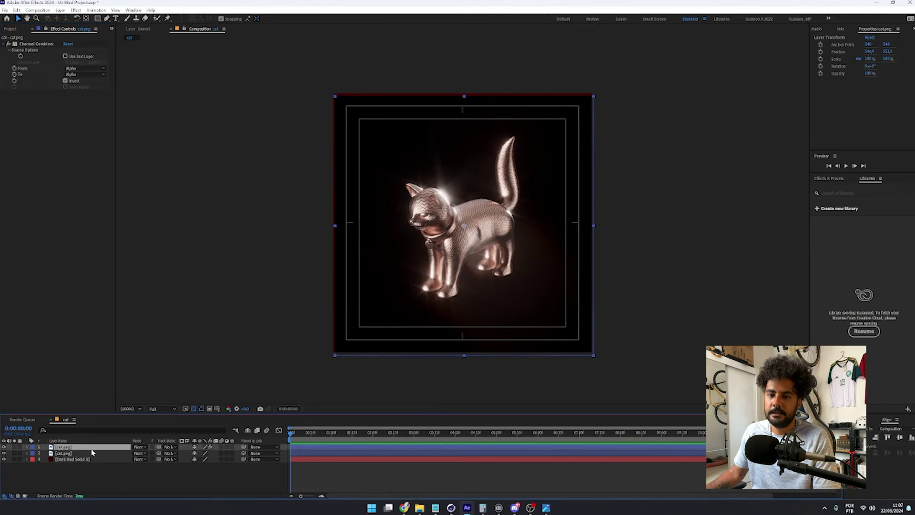
left_click(138, 450)
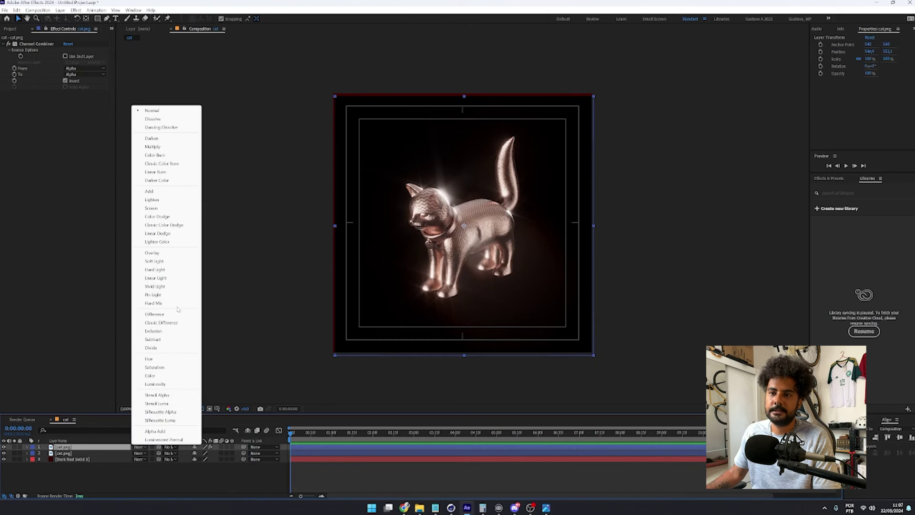
left_click(156, 192)
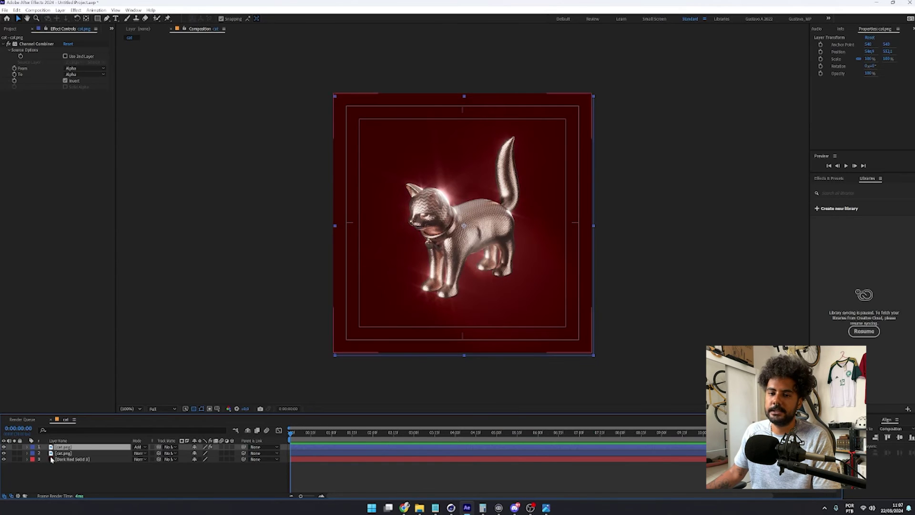
key("Return")
type("glow-effects")
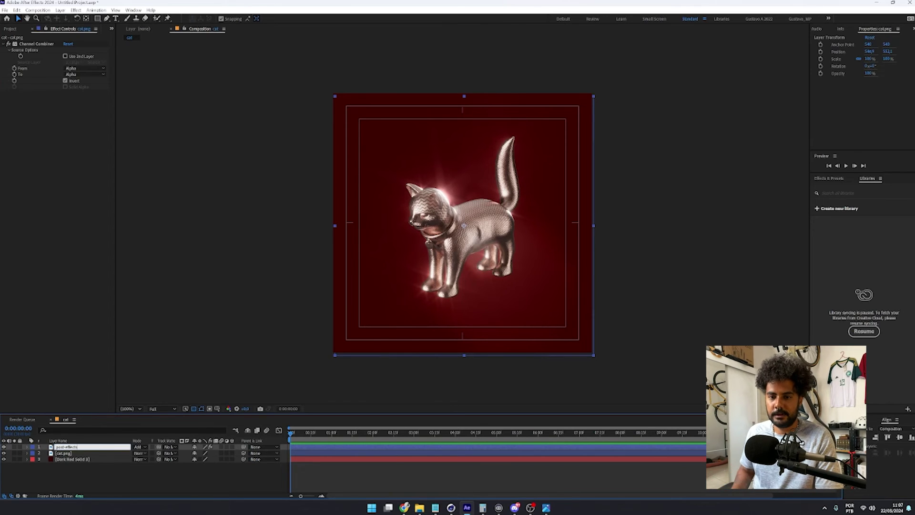
key("Return")
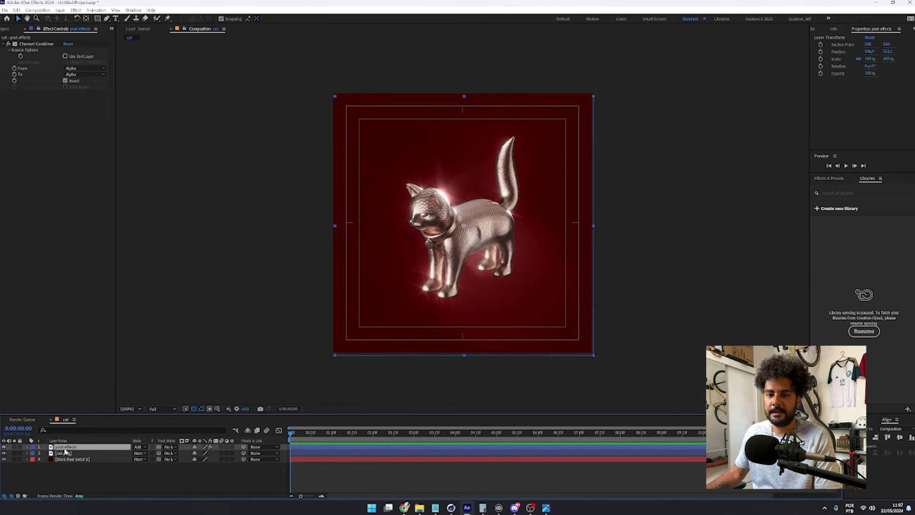
left_click(65, 453, "shift")
- Drag the cat and post-effects layers together right of centre and lower in the frame
mouse_move(456, 258)
left_mouse_down()
mouse_move(393, 247)
mouse_move(481, 260)
mouse_move(452, 219)
left_mouse_up()
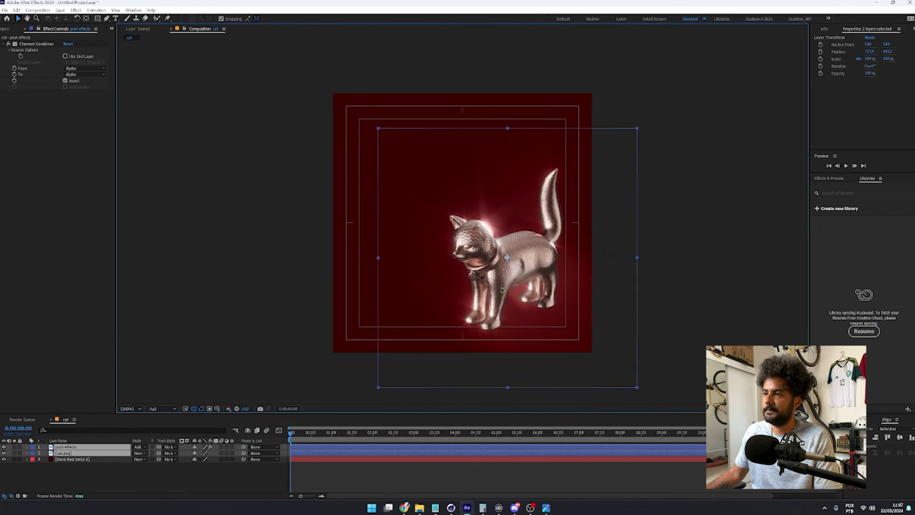